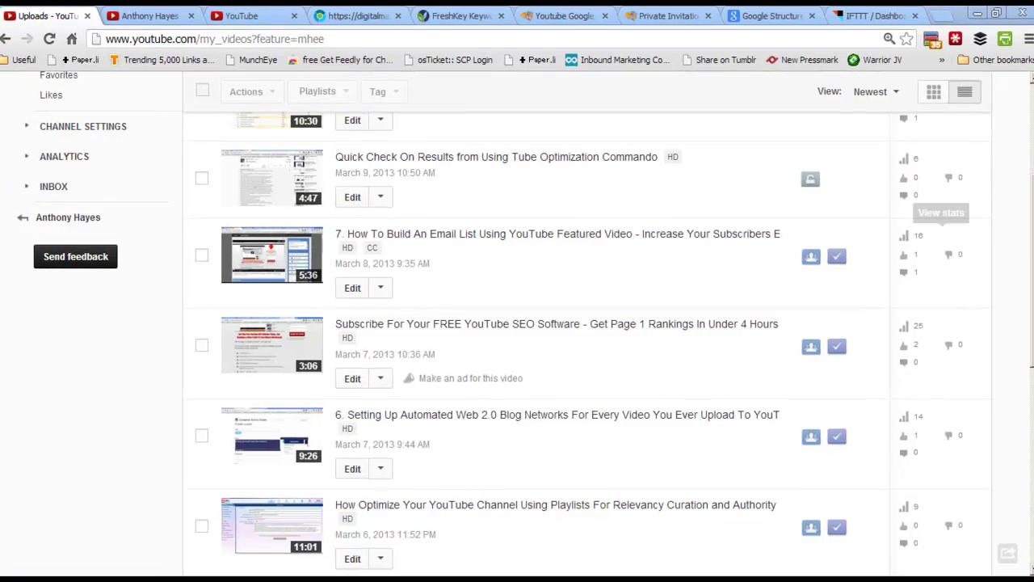
Scroll through the YouTube channel's uploaded videos to the March 2013 uploads.
scroll(913, 202, down, 3)
scroll(913, 202, down, 2)
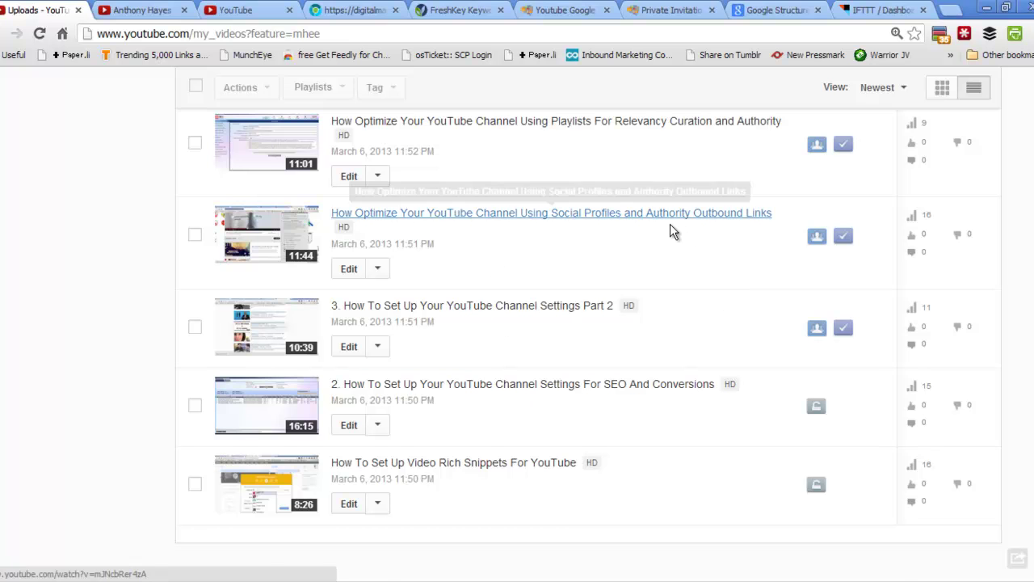
scroll(700, 278, up, 1)
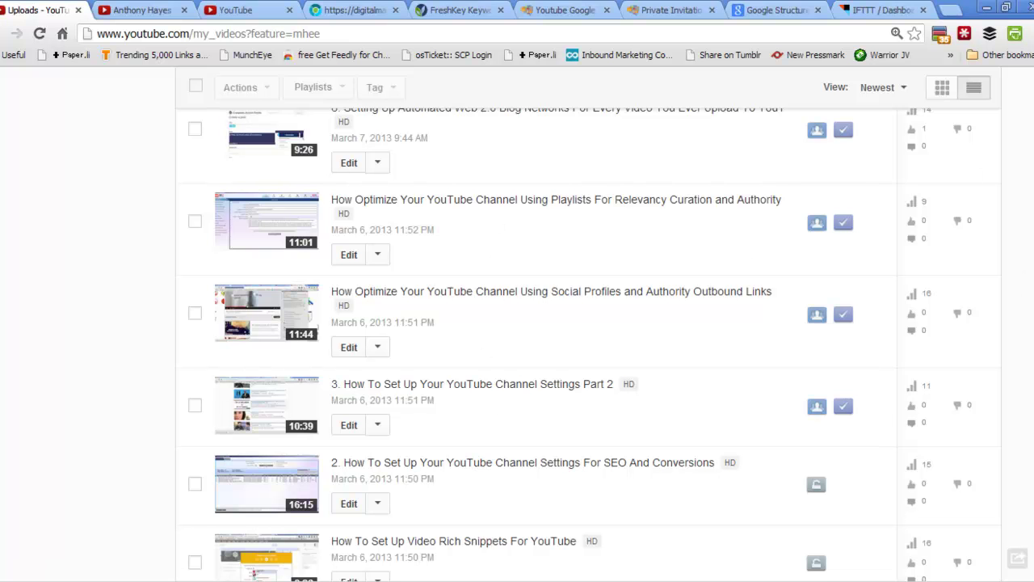
scroll(592, 344, up, 1)
scroll(592, 344, up, 2)
scroll(592, 345, up, 1)
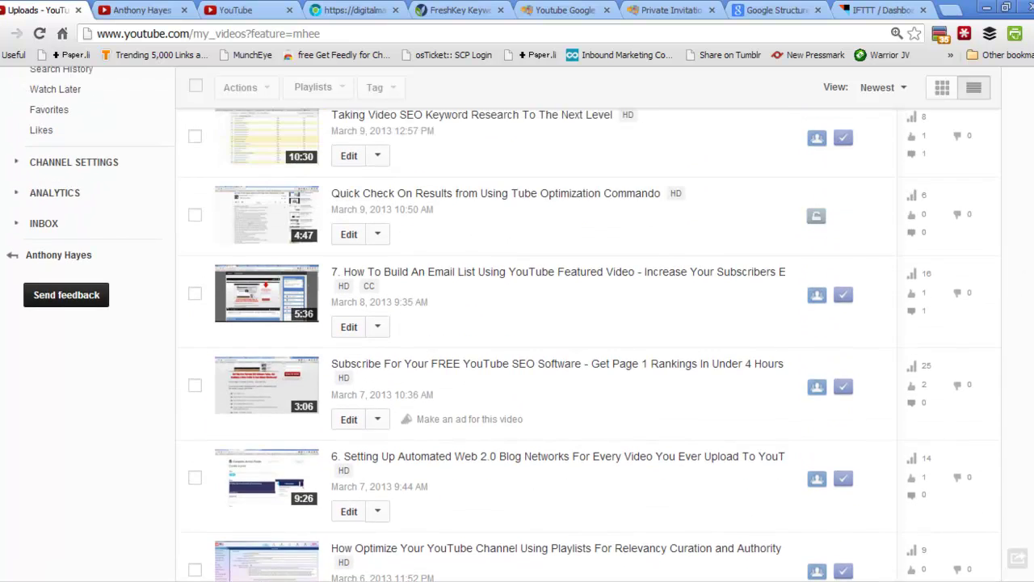
scroll(592, 344, up, 1)
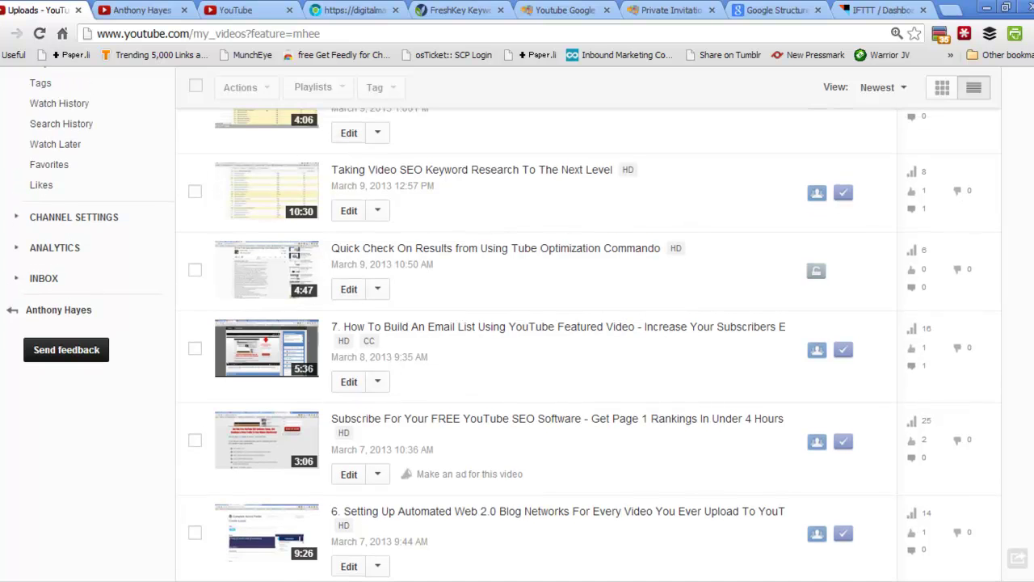
scroll(591, 345, down, 1)
scroll(592, 344, up, 1)
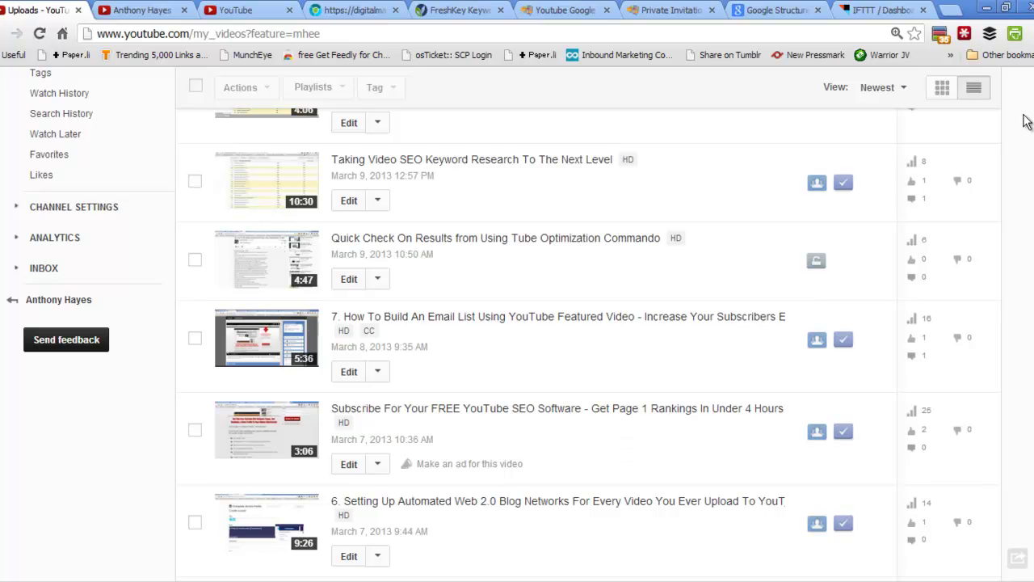
Switch to the IFTTT Dashboard and go to My Recipes.
click(883, 11)
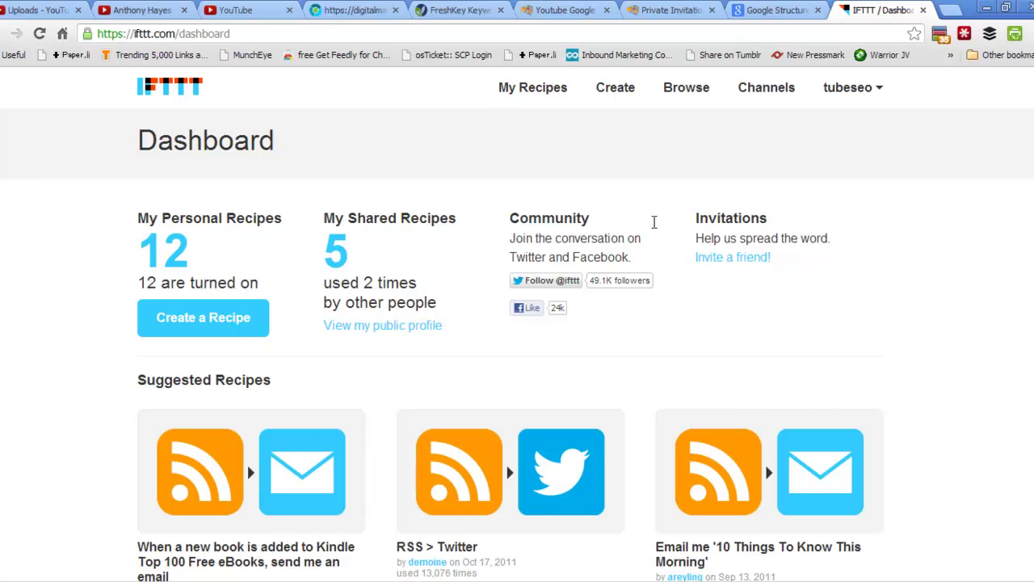
click(536, 93)
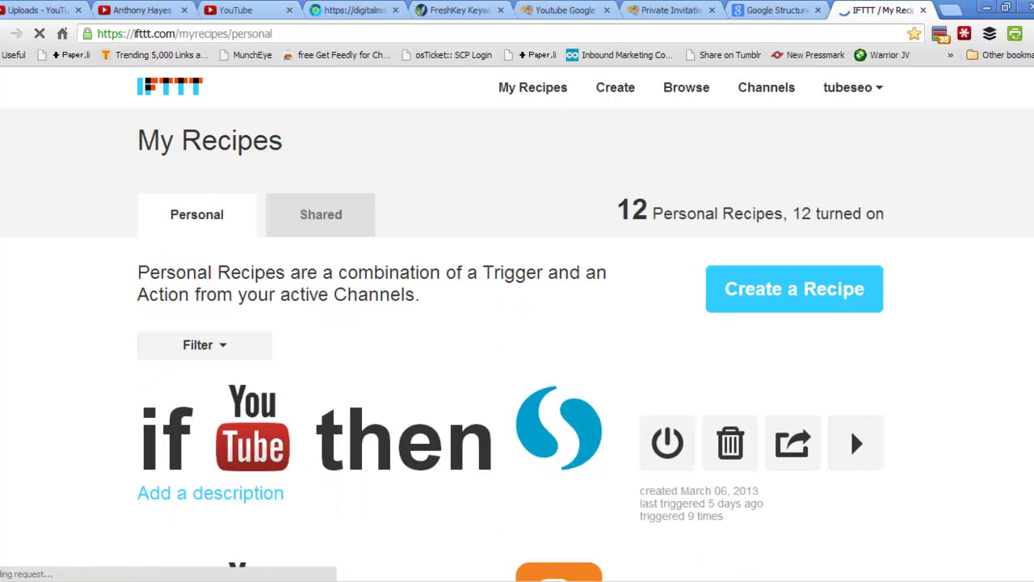
Browse the personal recipes and return near the top to the YouTube-to-Blogger recipe.
scroll(518, 323, down, 10)
scroll(518, 323, down, 7)
scroll(517, 324, down, 5)
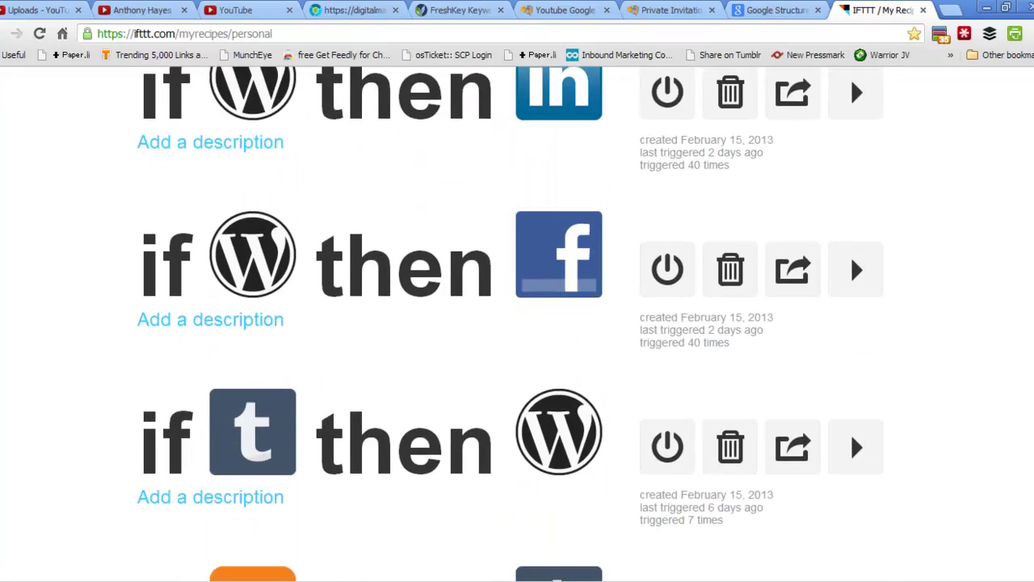
scroll(518, 323, down, 4)
scroll(518, 323, up, 8)
scroll(518, 323, up, 15)
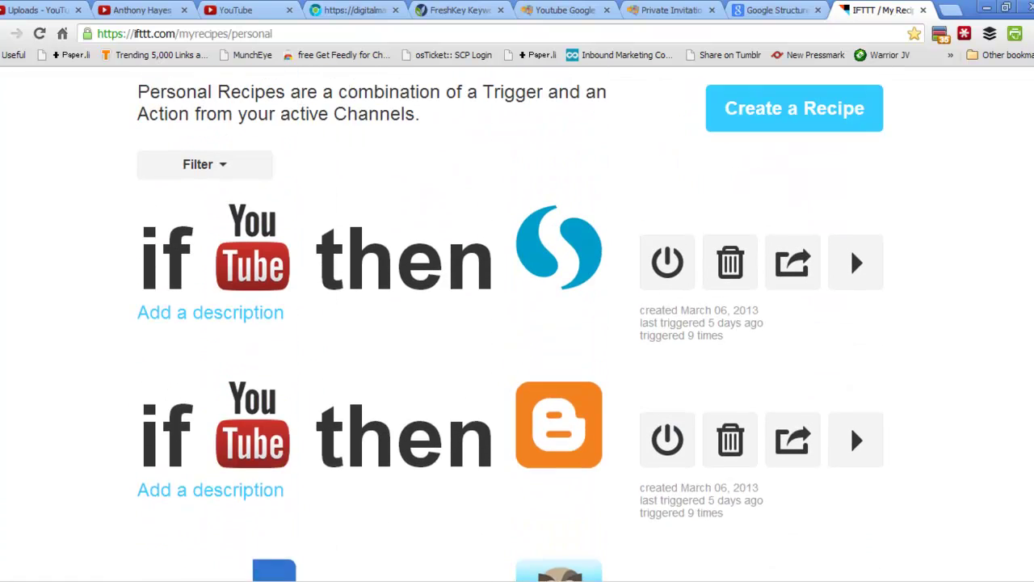
scroll(517, 323, up, 1)
scroll(517, 323, down, 1)
scroll(518, 323, up, 2)
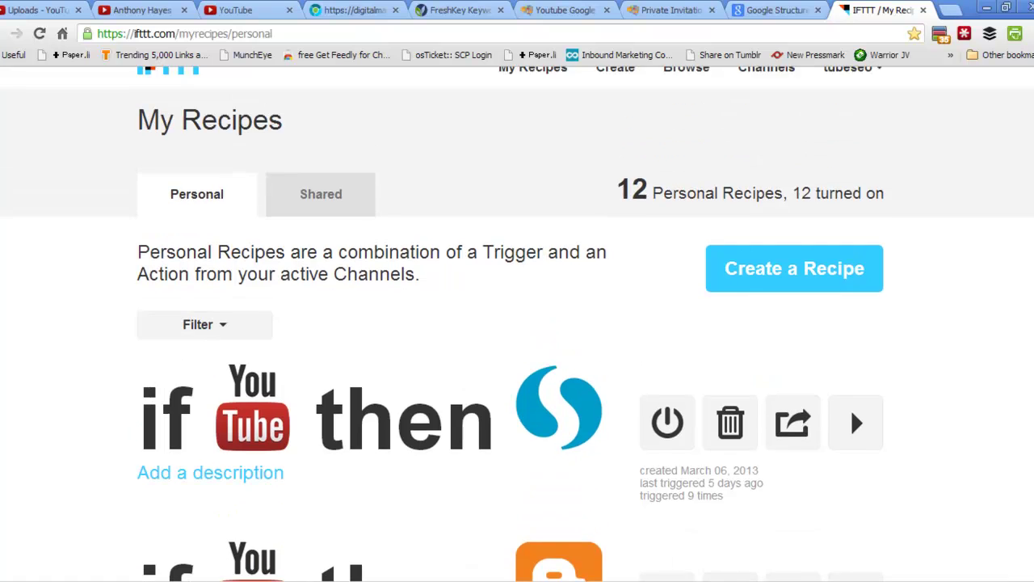
scroll(518, 324, down, 1)
scroll(517, 323, down, 1)
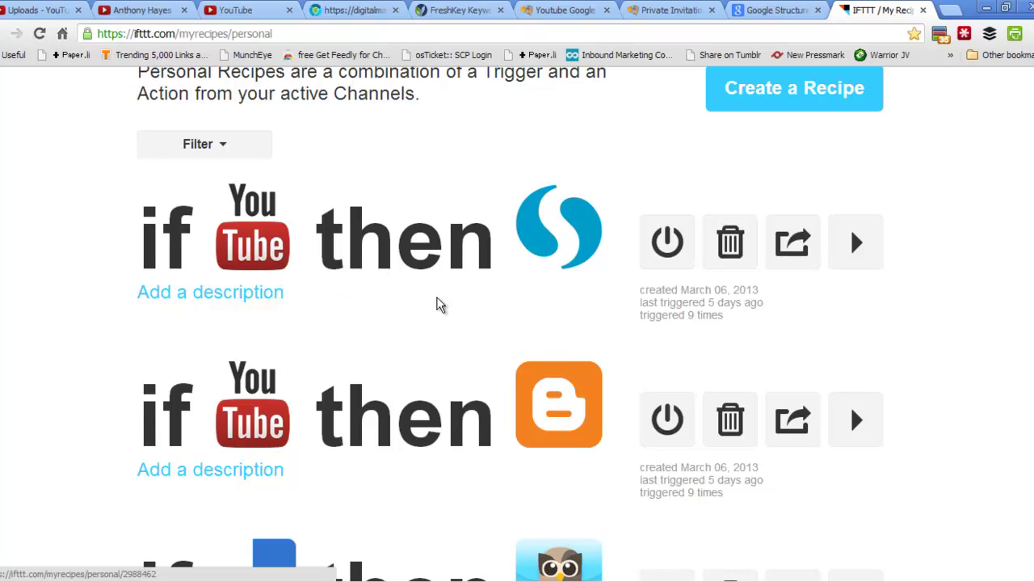
Review the WordPress, Tumblr and Blogger recipes that post to bookmarking sites.
scroll(353, 343, down, 1)
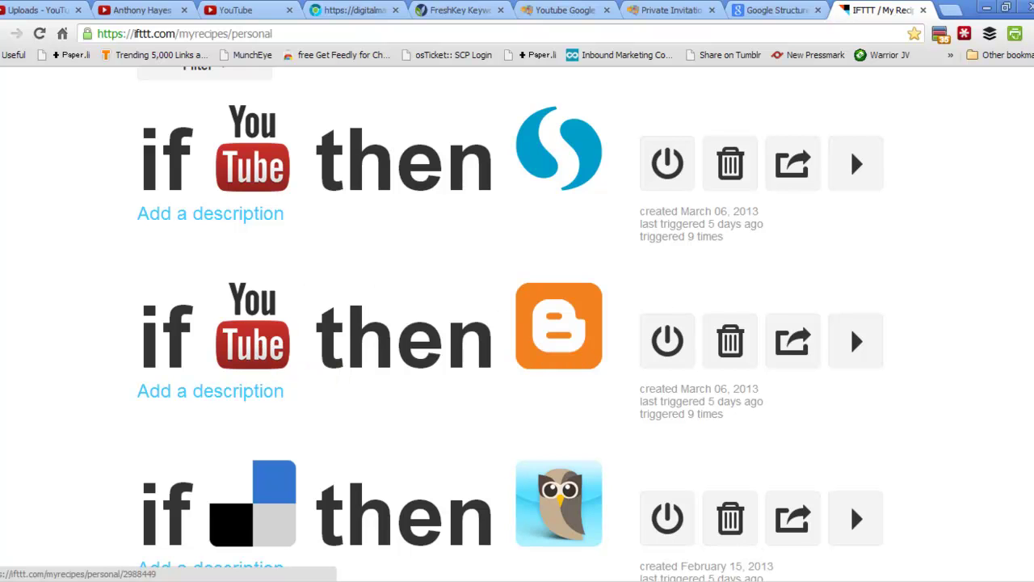
scroll(558, 325, down, 5)
scroll(559, 326, down, 5)
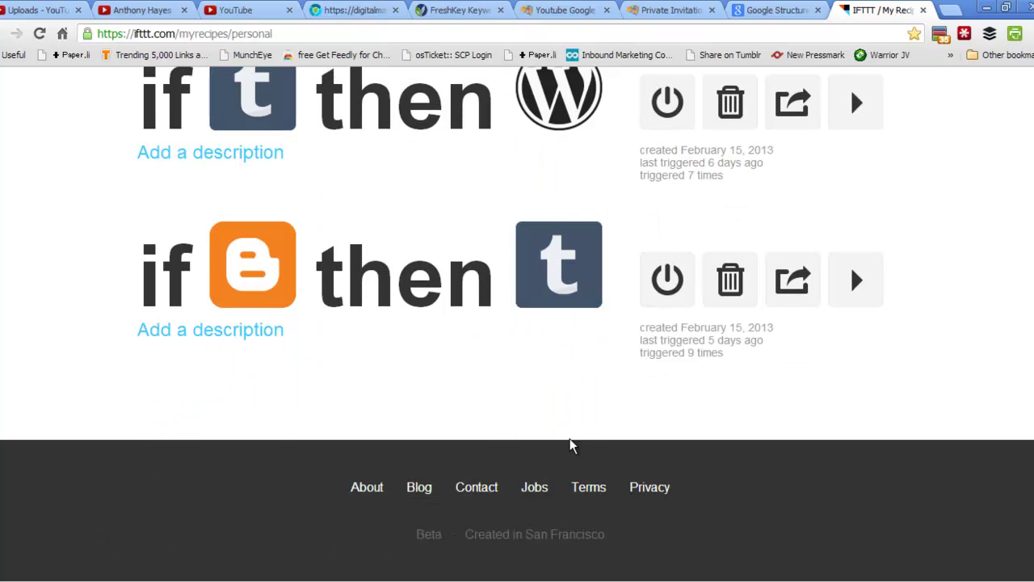
scroll(585, 393, up, 1)
scroll(277, 290, up, 1)
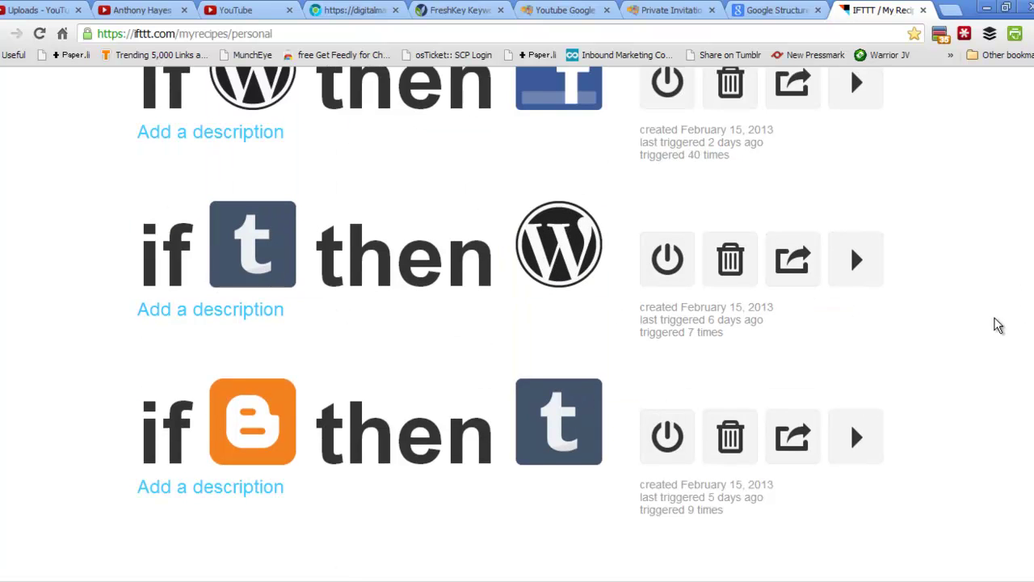
scroll(999, 321, up, 3)
scroll(1002, 317, up, 3)
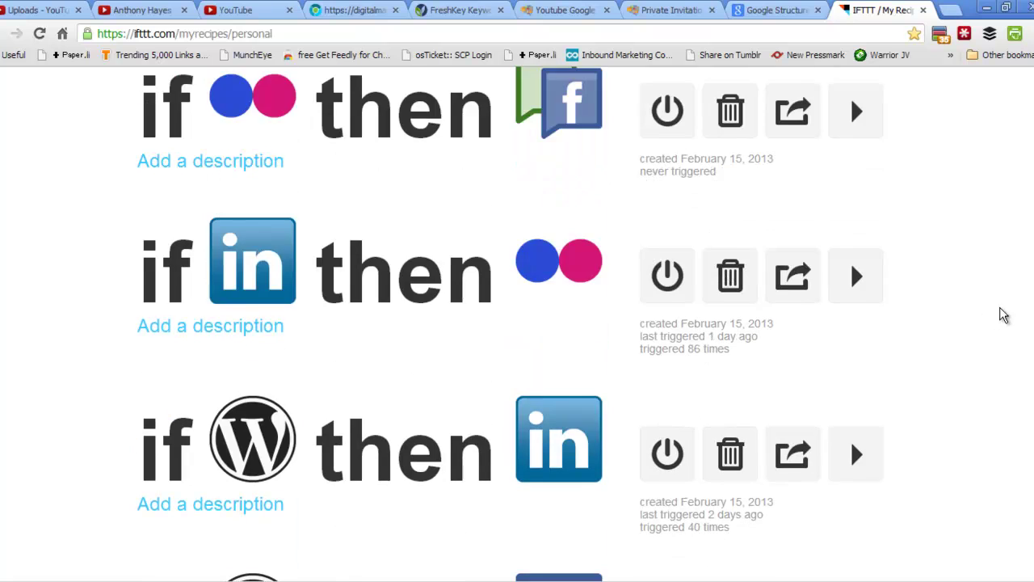
scroll(1003, 314, up, 5)
scroll(806, 249, up, 3)
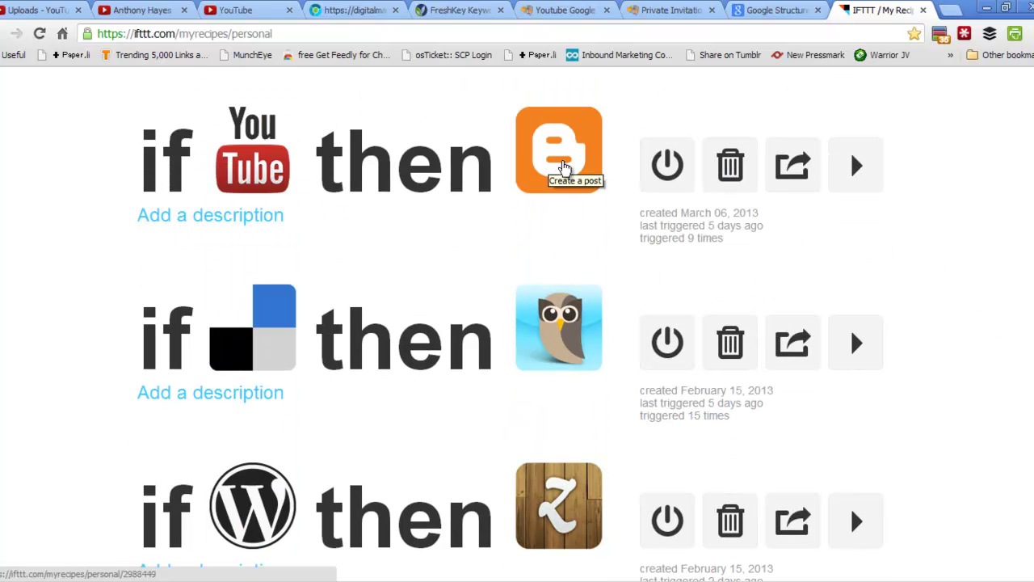
scroll(809, 364, down, 6)
scroll(812, 461, down, 2)
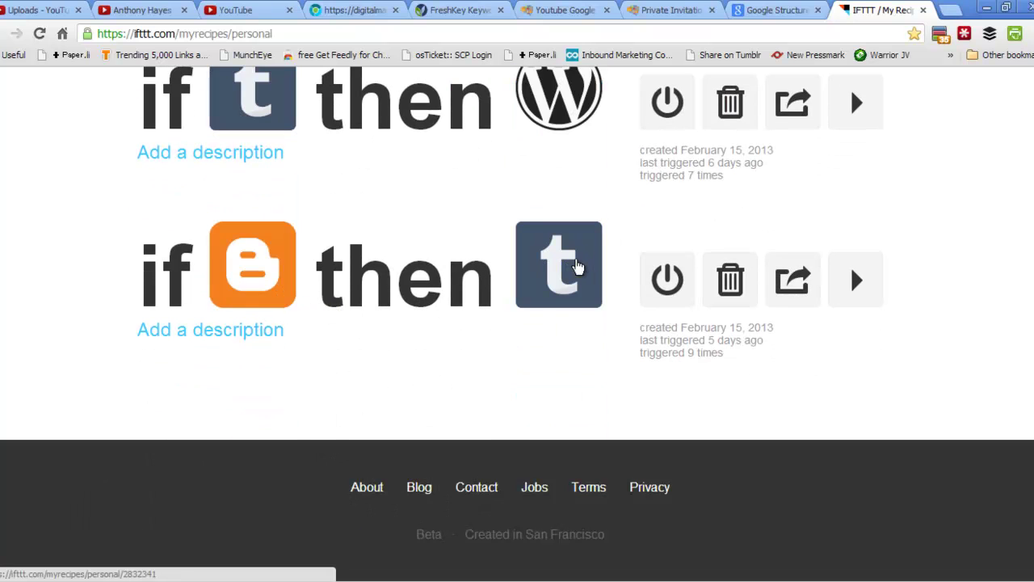
scroll(889, 295, up, 2)
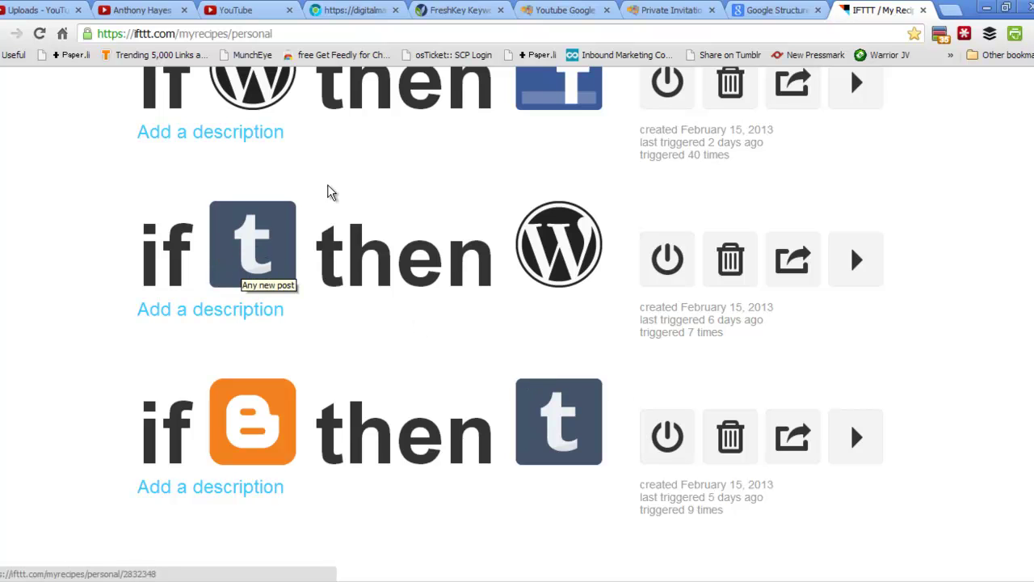
scroll(637, 257, up, 3)
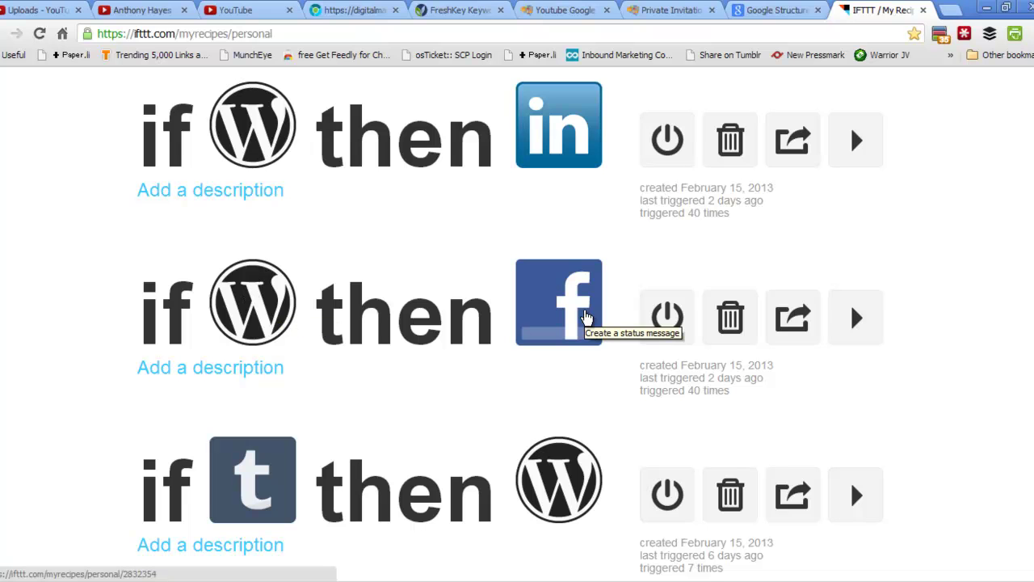
scroll(427, 293, up, 2)
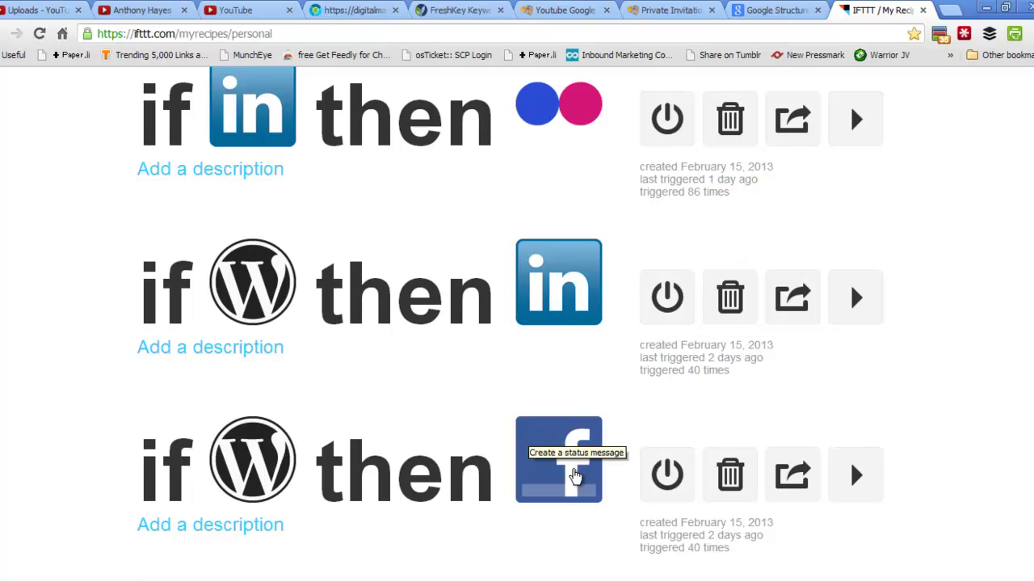
scroll(661, 390, up, 1)
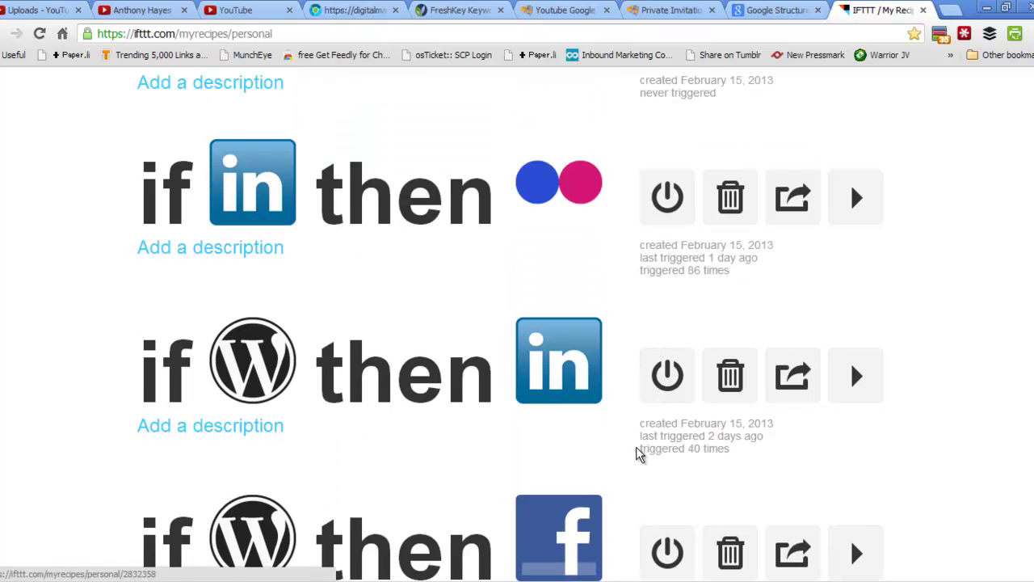
scroll(621, 547, up, 2)
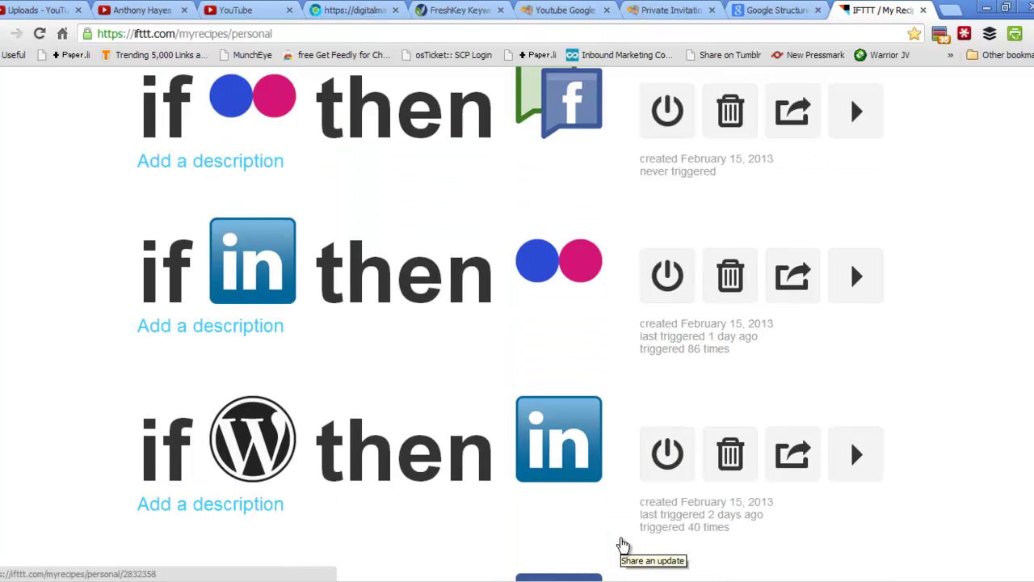
scroll(590, 446, up, 1)
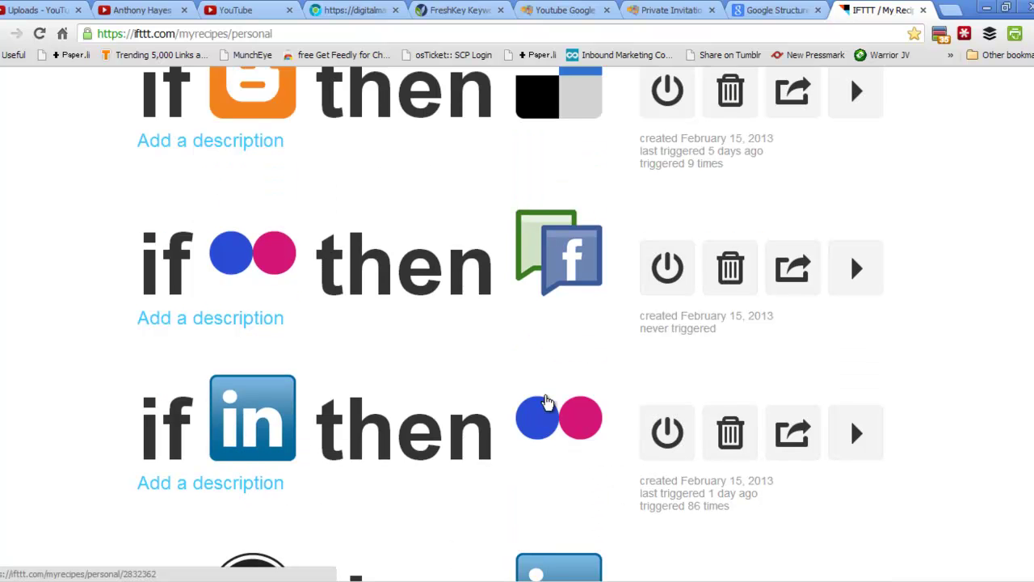
scroll(566, 311, up, 2)
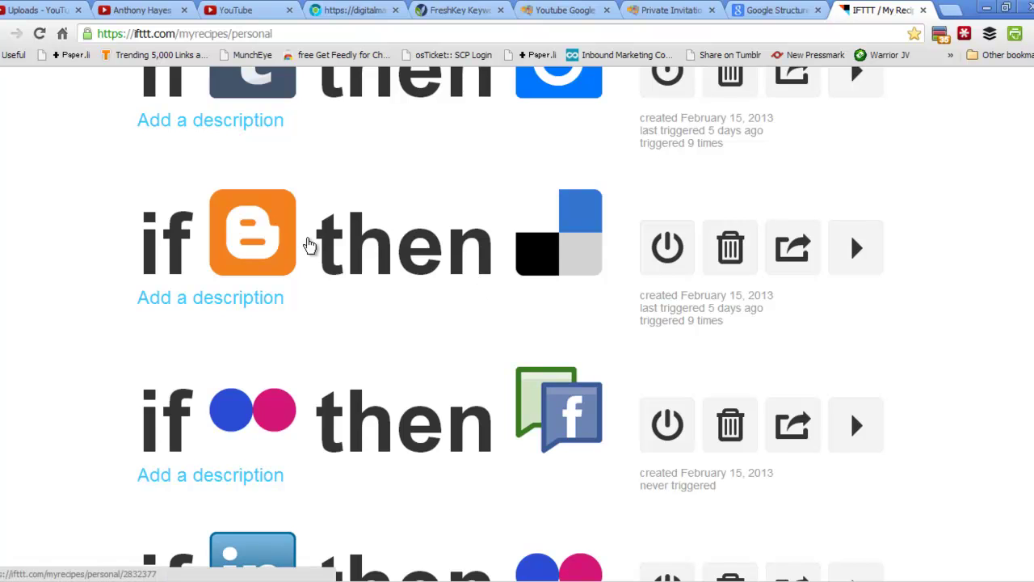
scroll(517, 309, up, 2)
scroll(518, 308, up, 1)
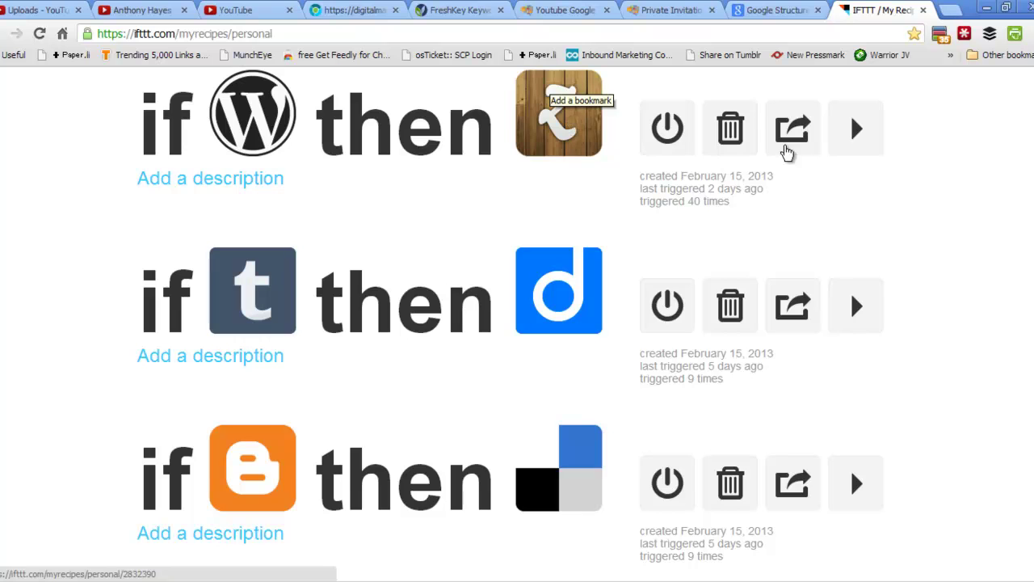
Scroll the recipe list to its end and back to the YouTube-triggered recipes.
scroll(960, 194, up, 2)
scroll(986, 250, up, 2)
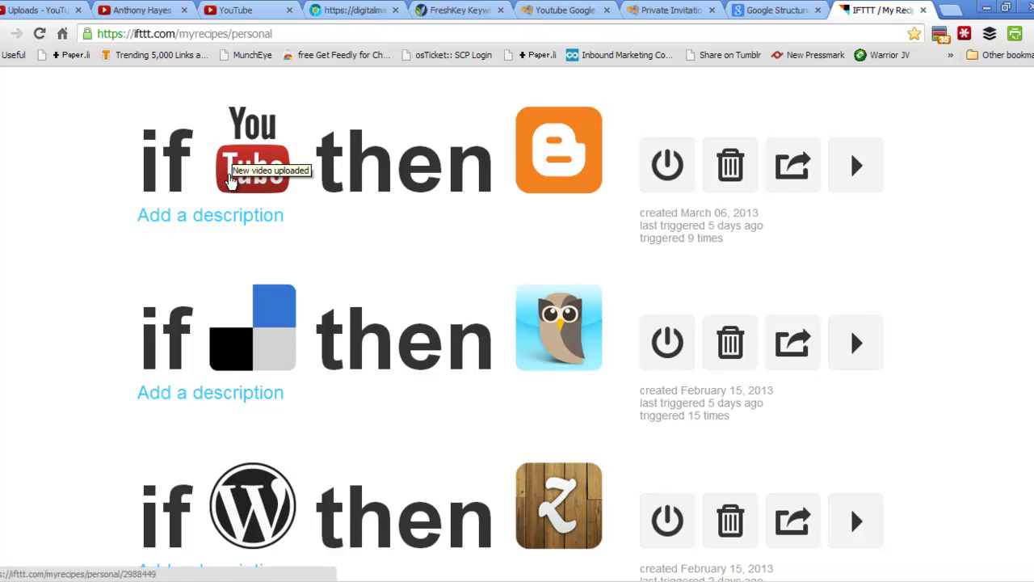
scroll(417, 266, up, 2)
scroll(408, 263, up, 2)
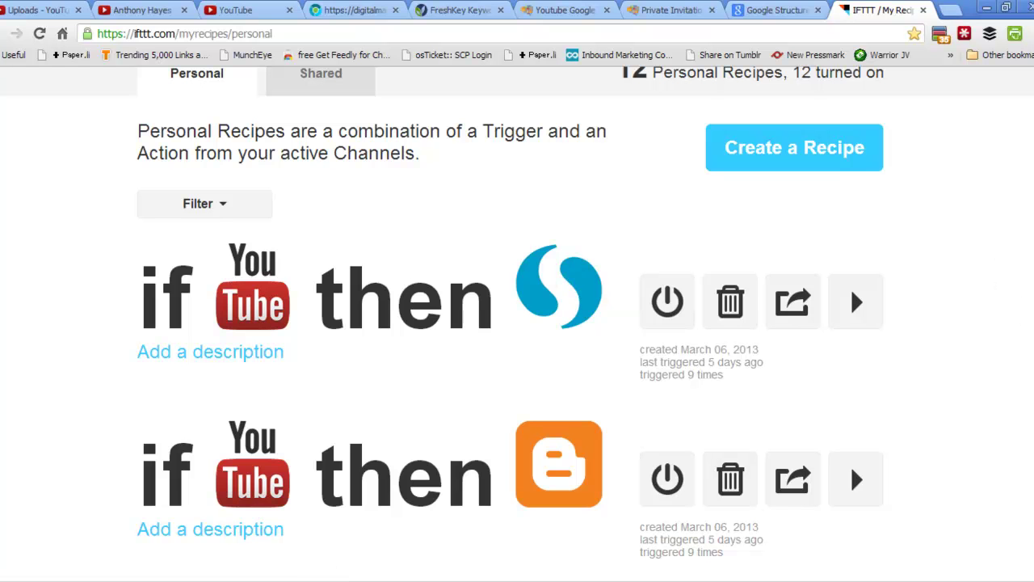
scroll(558, 282, down, 2)
scroll(850, 278, down, 5)
scroll(850, 198, down, 3)
scroll(851, 236, down, 3)
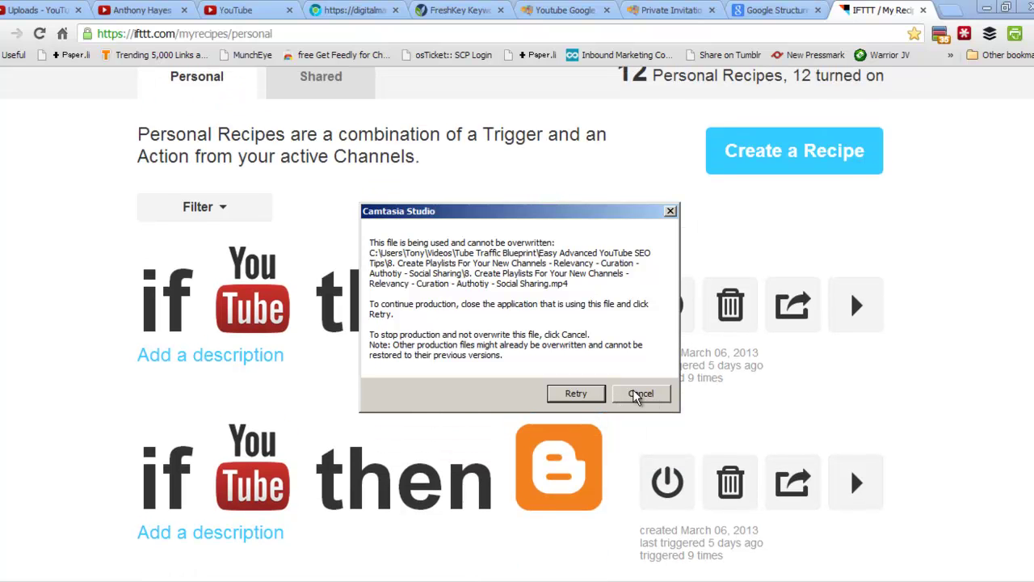
Cancel the Camtasia production errors, close Production Results, and return to the IFTTT window.
click(639, 396)
click(642, 396)
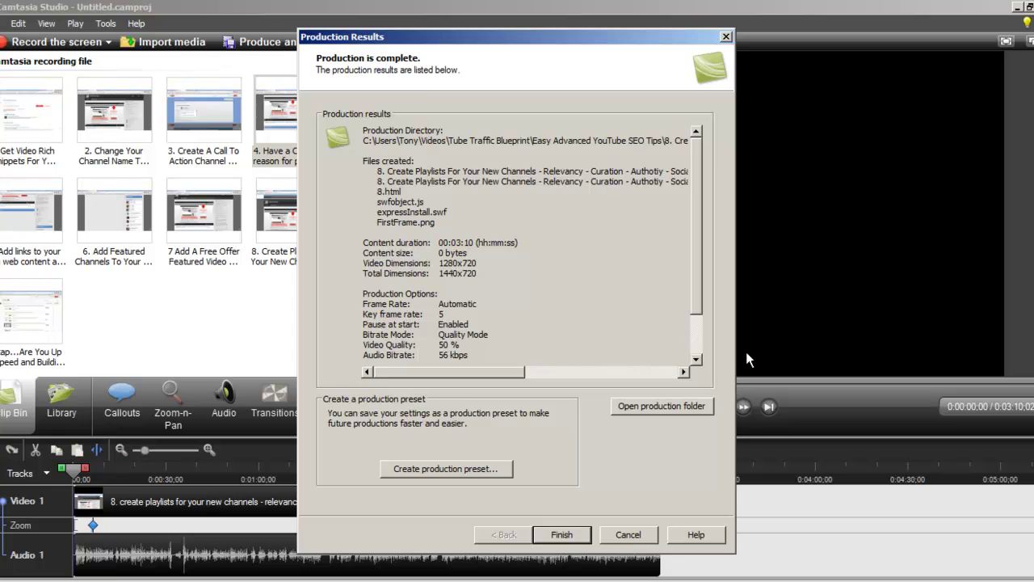
click(604, 533)
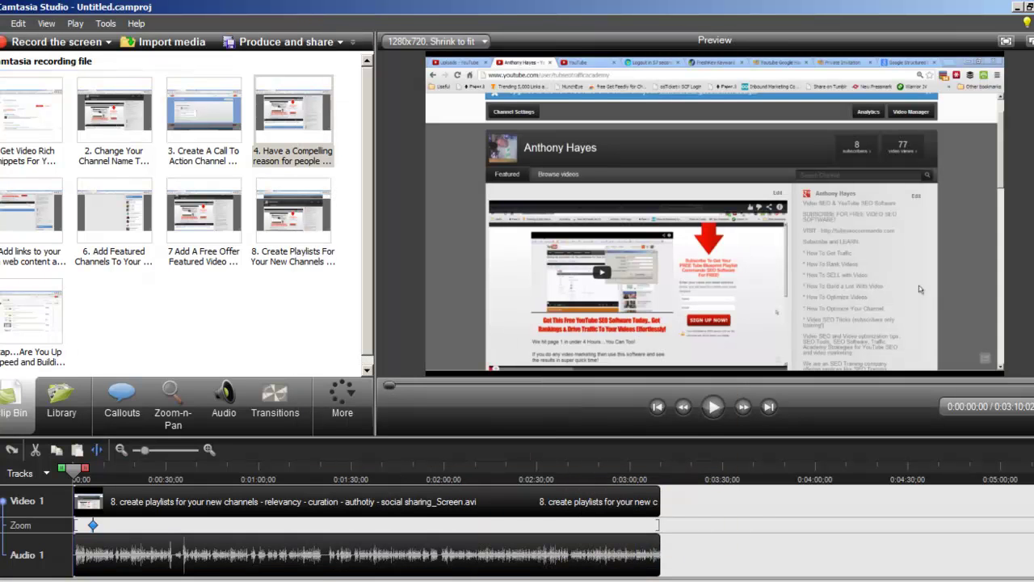
click(323, 572)
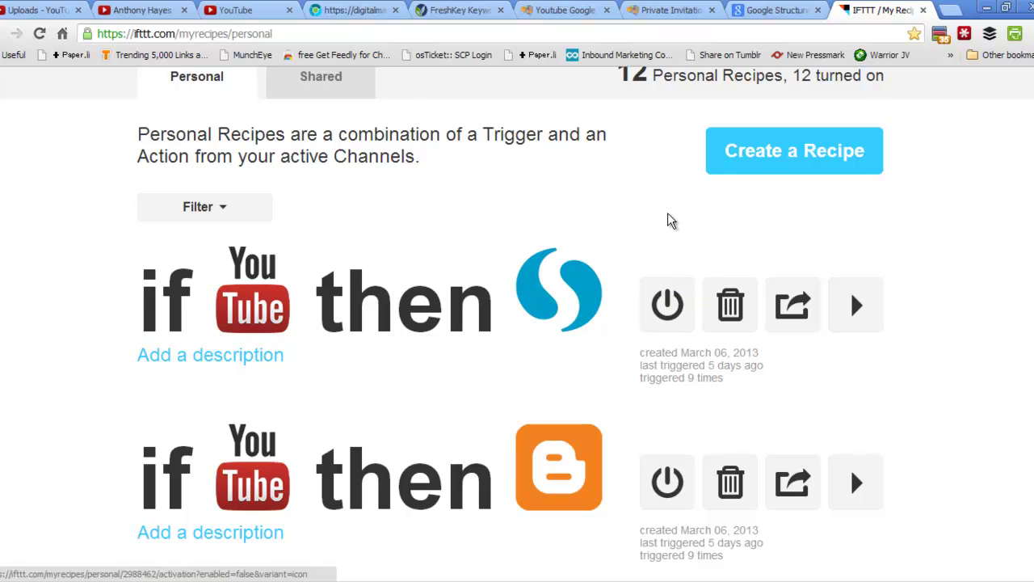
scroll(675, 236, down, 2)
scroll(668, 236, up, 2)
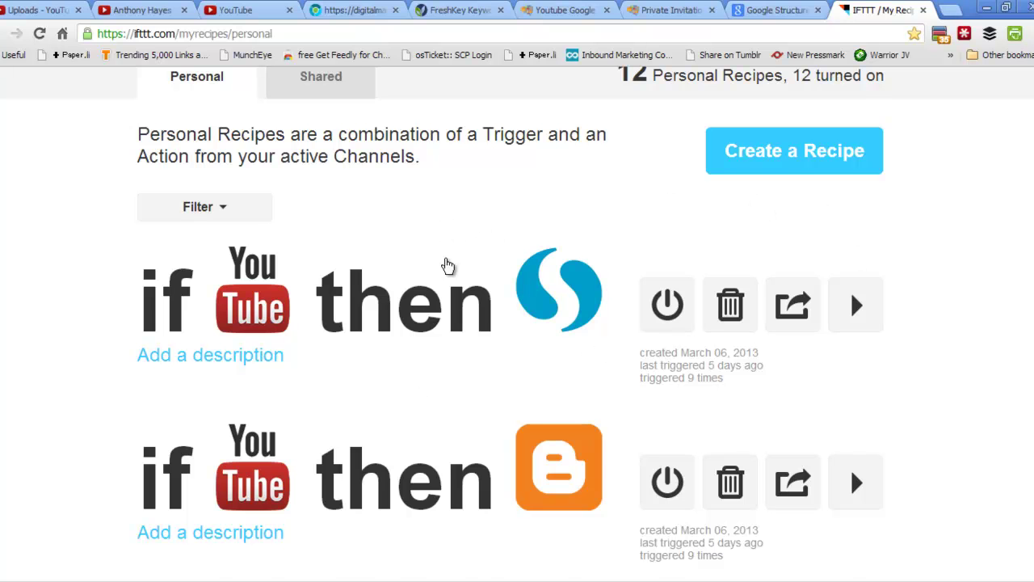
scroll(443, 253, up, 1)
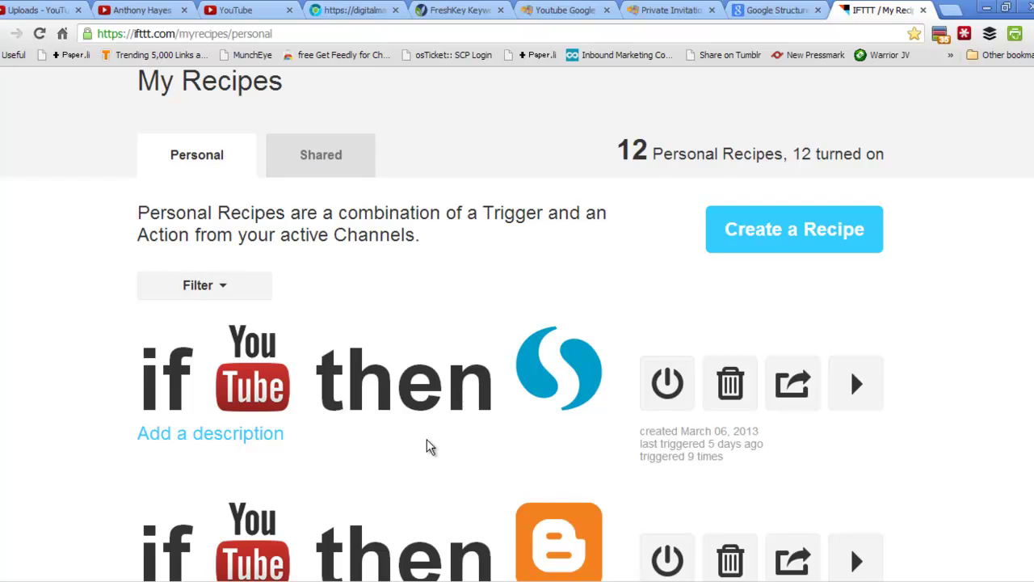
scroll(429, 447, down, 1)
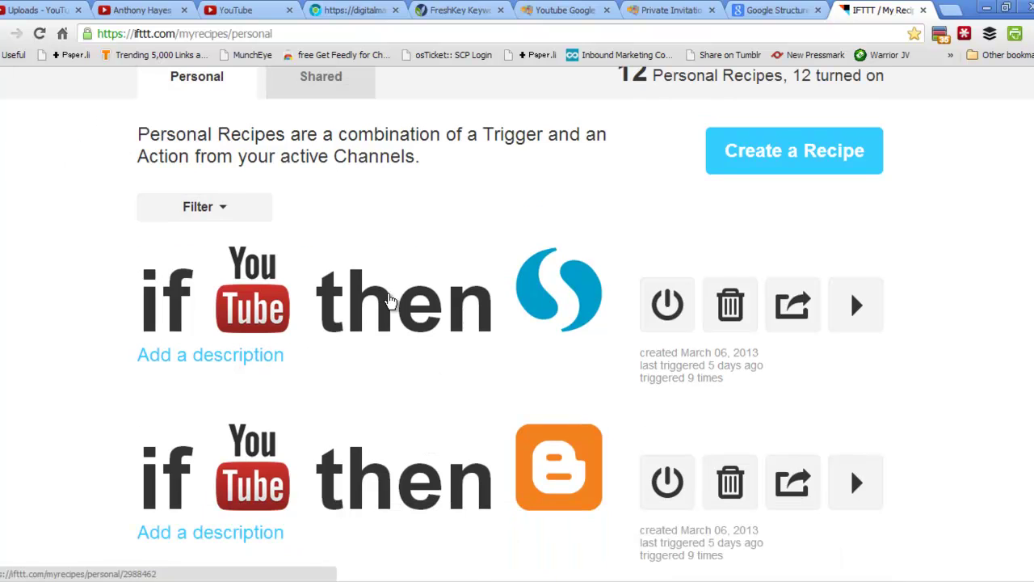
Return to the YouTube uploads list and review the March 2013 videos' view counts.
click(136, 17)
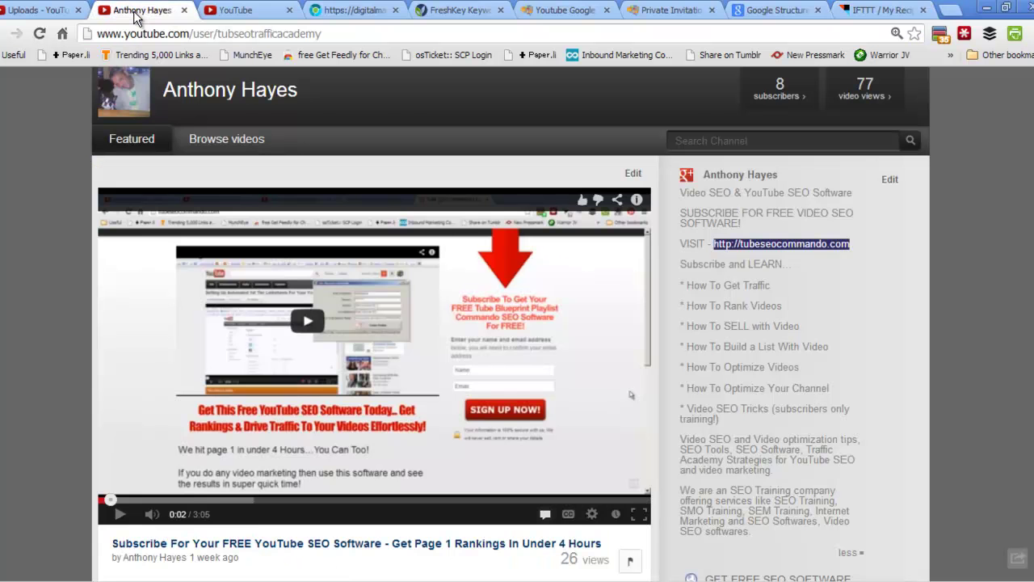
click(41, 9)
scroll(607, 349, up, 1)
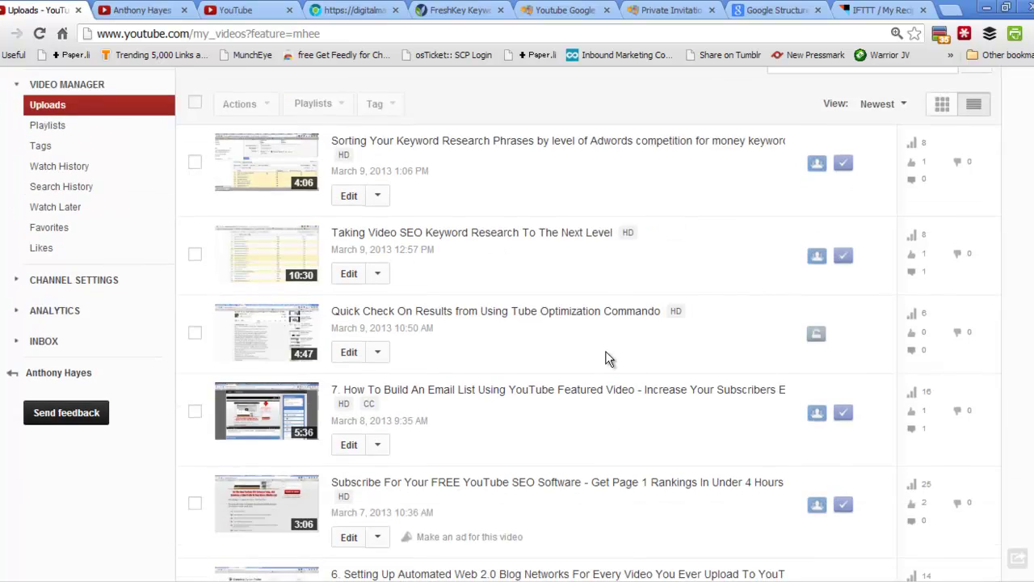
scroll(606, 351, down, 2)
scroll(604, 350, down, 4)
scroll(591, 346, up, 2)
scroll(587, 346, up, 5)
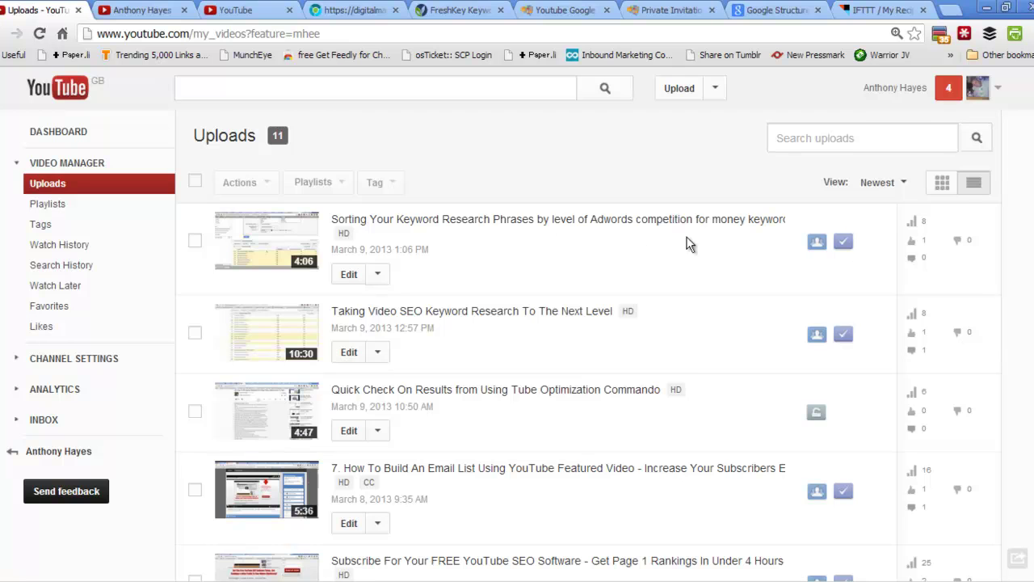
scroll(662, 261, down, 1)
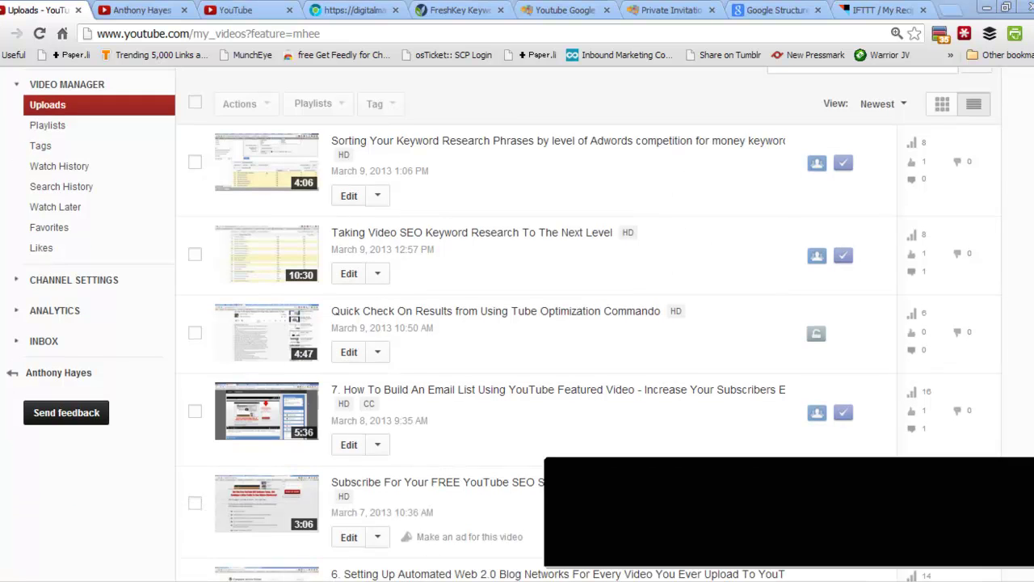